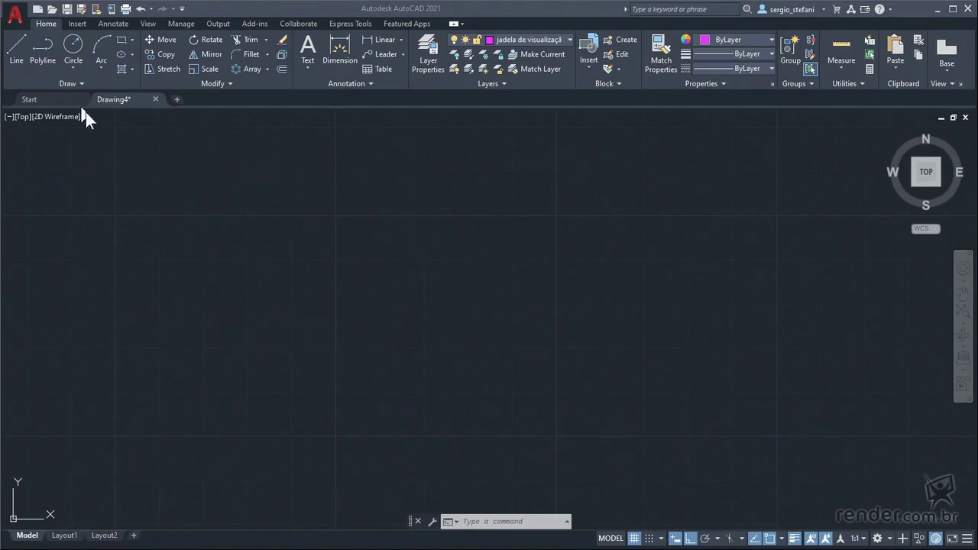
Browse the file menu and layer list, cancelling a new drawing, and keep the current layer
click(18, 16)
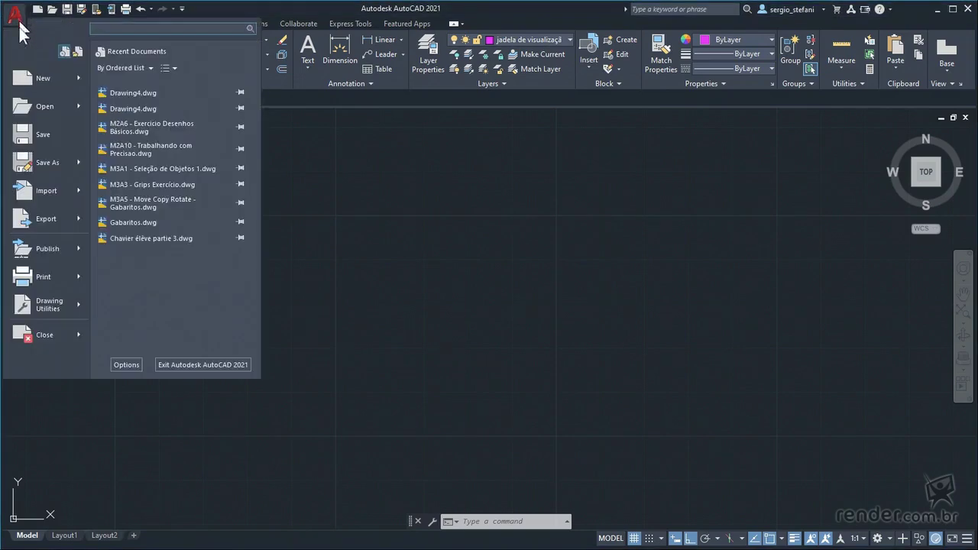
mouse_move(64, 157)
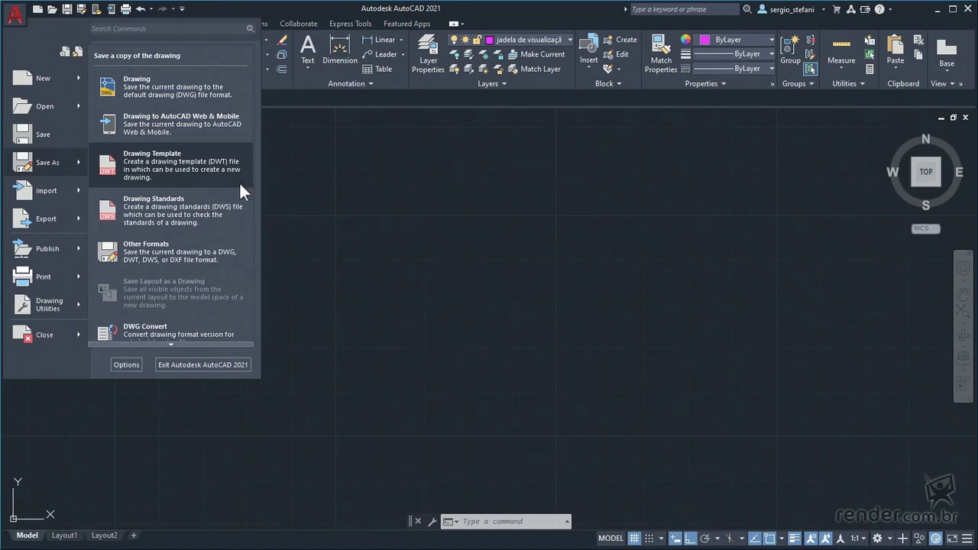
click(324, 165)
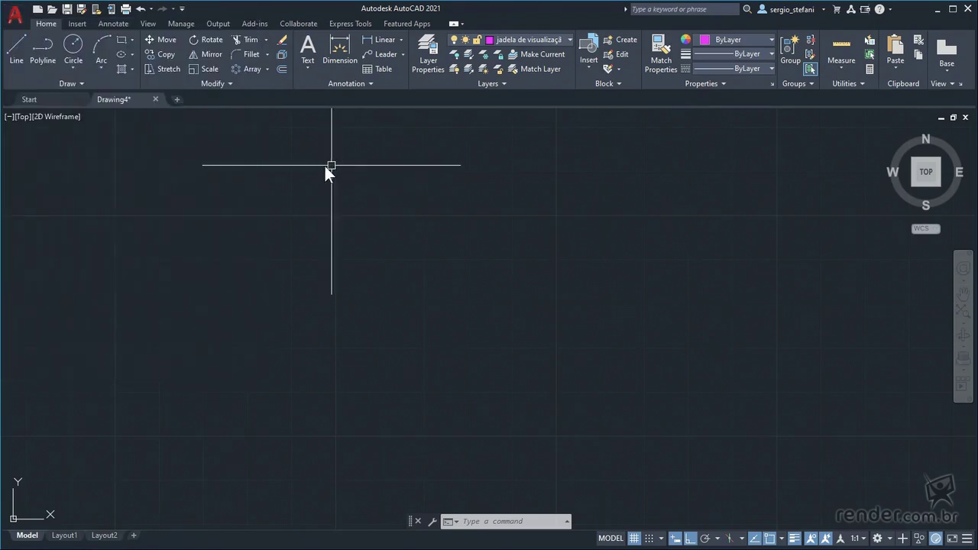
click(568, 39)
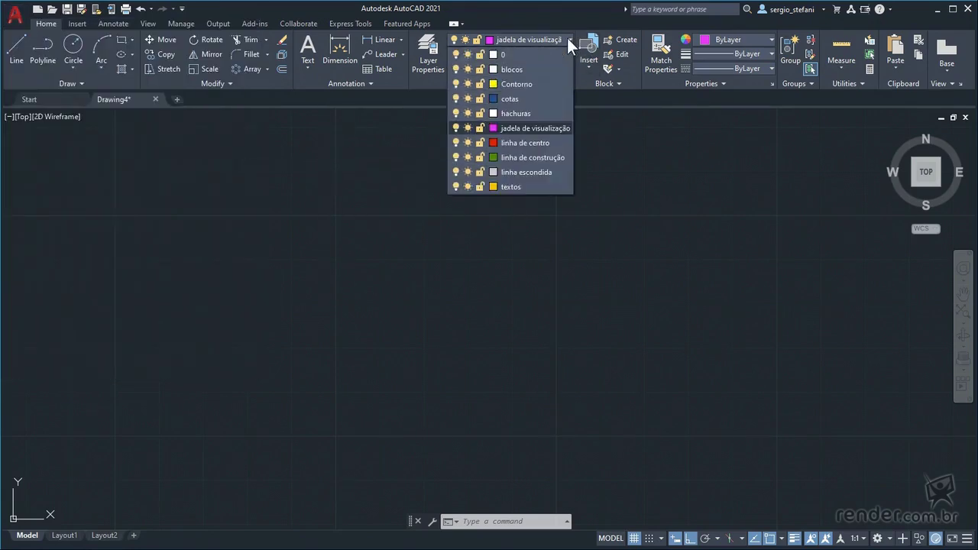
click(567, 39)
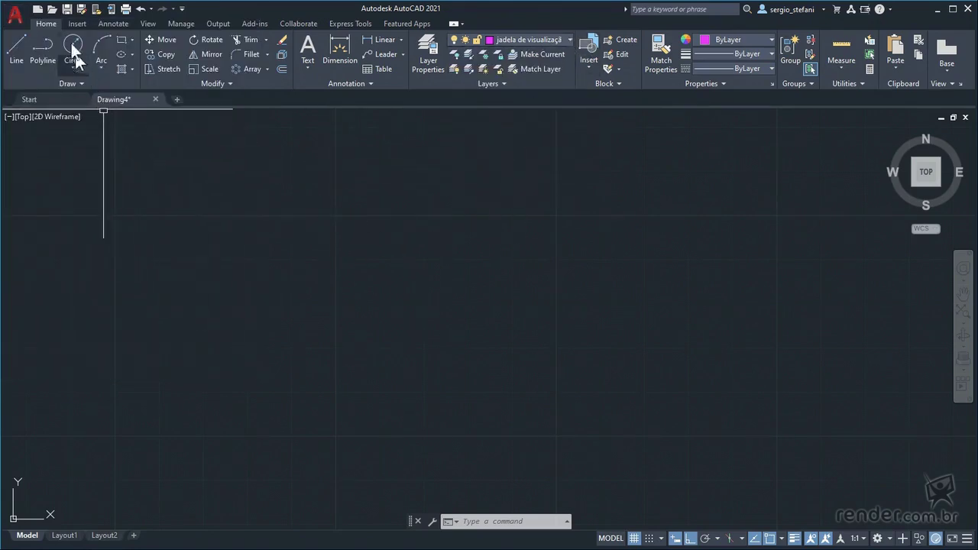
click(38, 9)
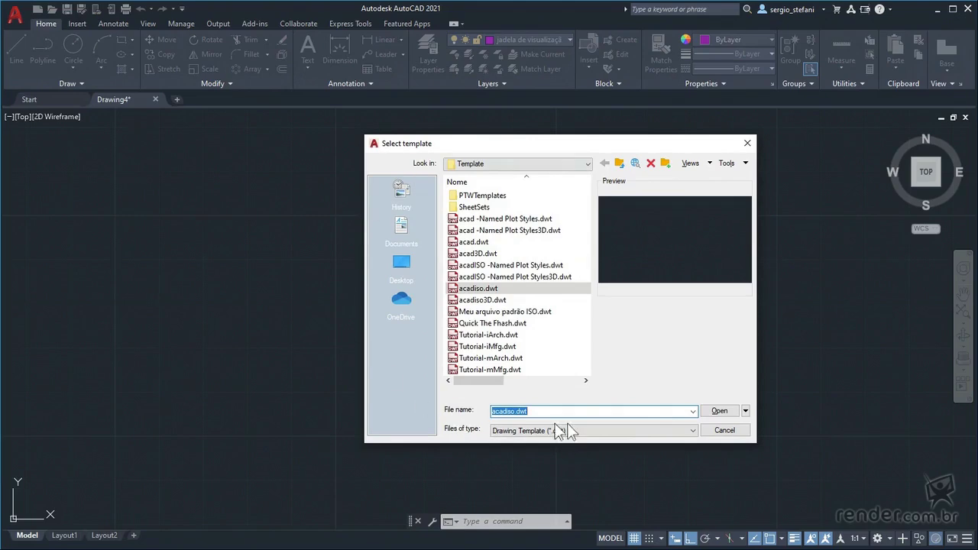
click(726, 431)
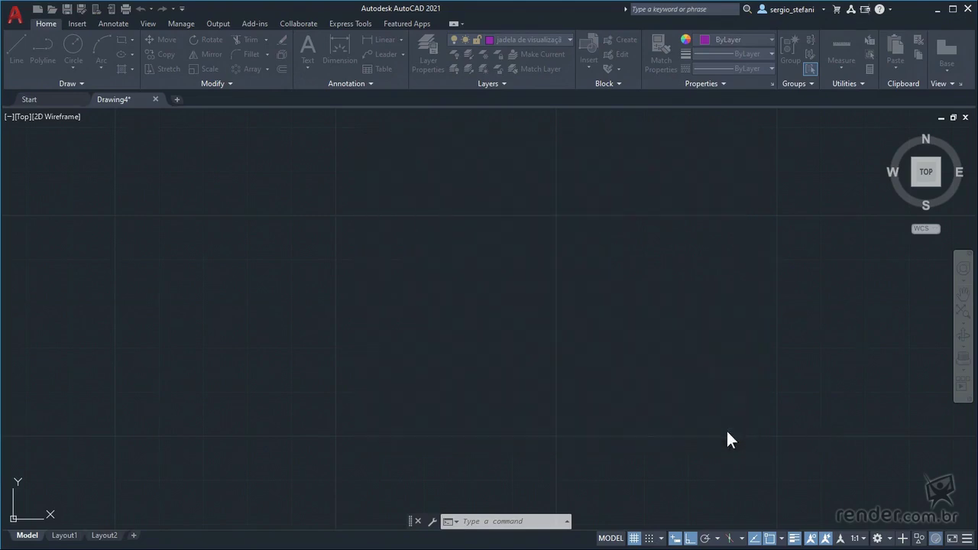
click(566, 37)
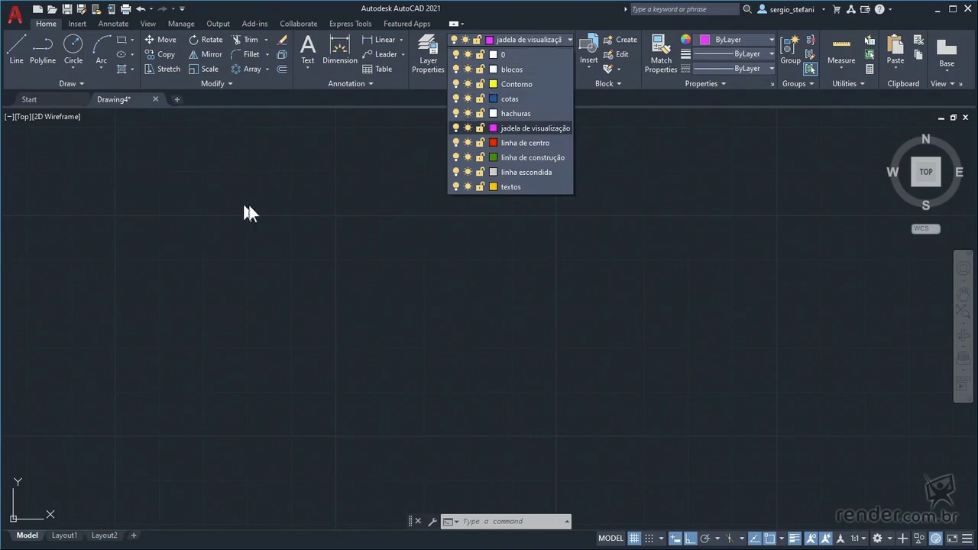
click(197, 198)
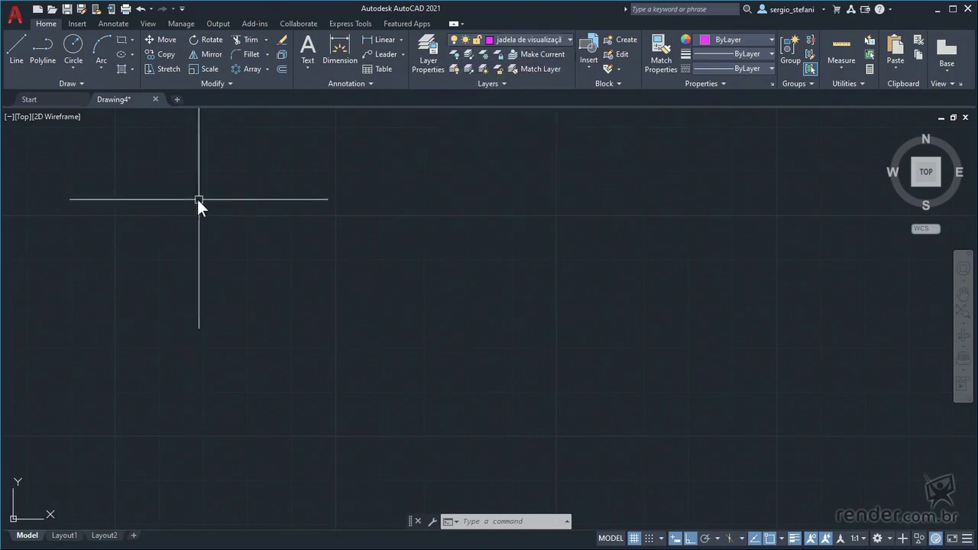
Rename the misspelled 'jadela de visualização' layer to 'janela de visualização'
click(433, 56)
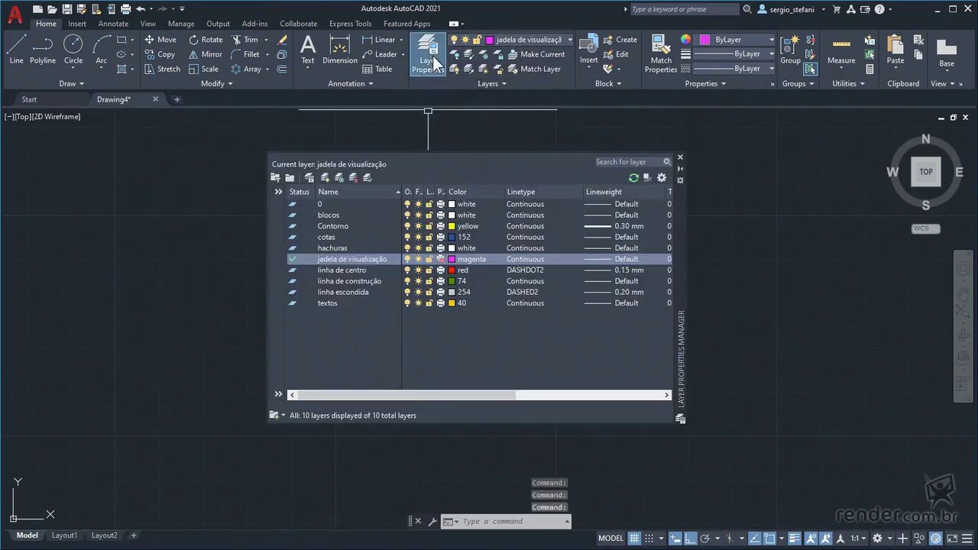
right_click(325, 259)
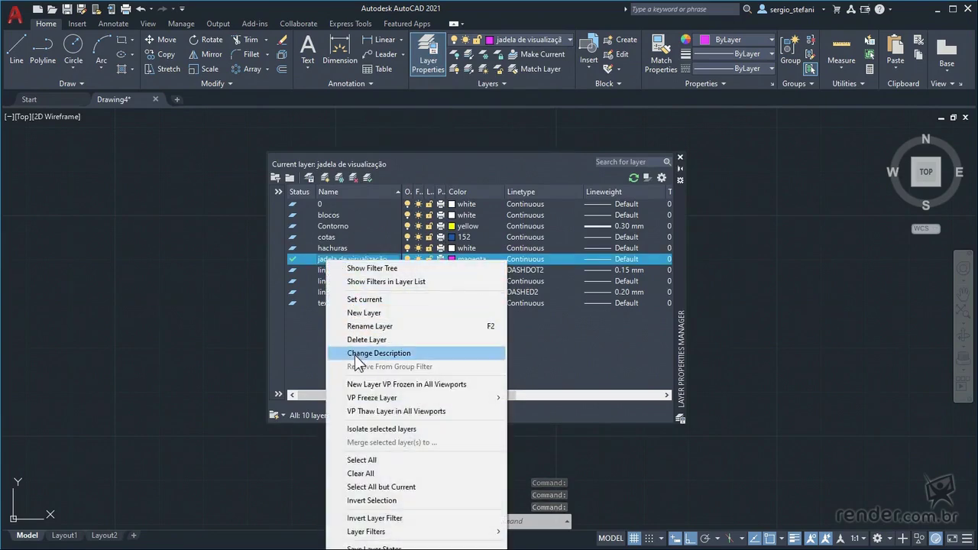
click(363, 326)
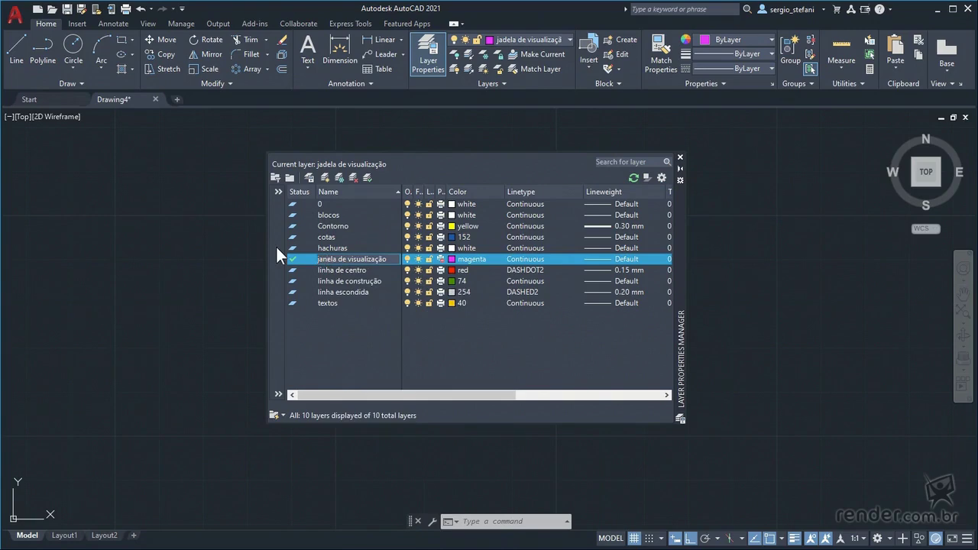
key(Return)
Set the cotas layer to colour 31 and the hachuras layer to colour 150
click(451, 237)
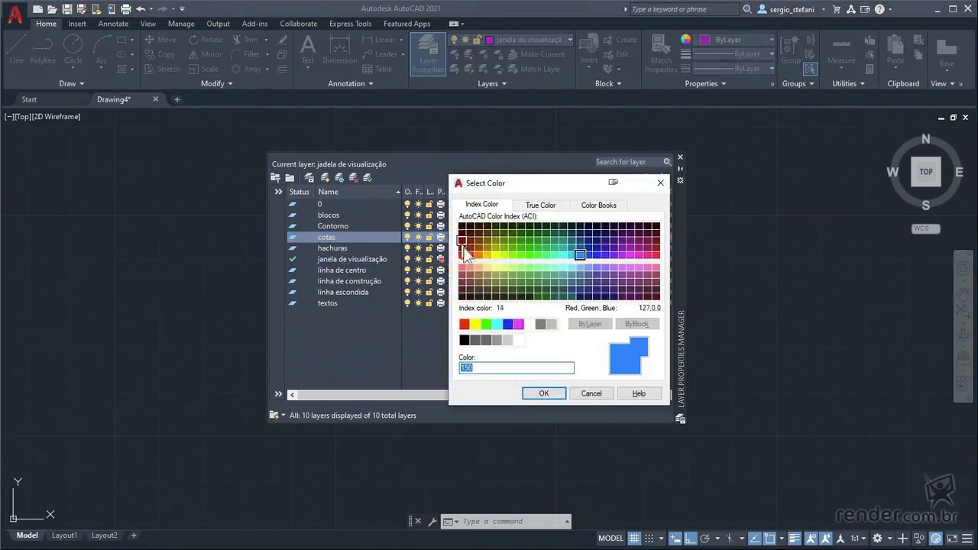
click(478, 268)
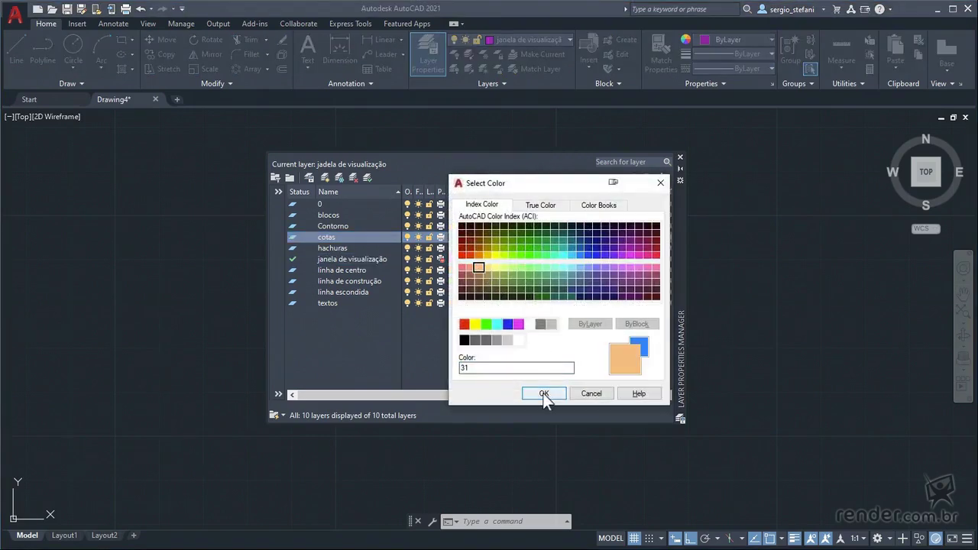
click(543, 392)
click(451, 247)
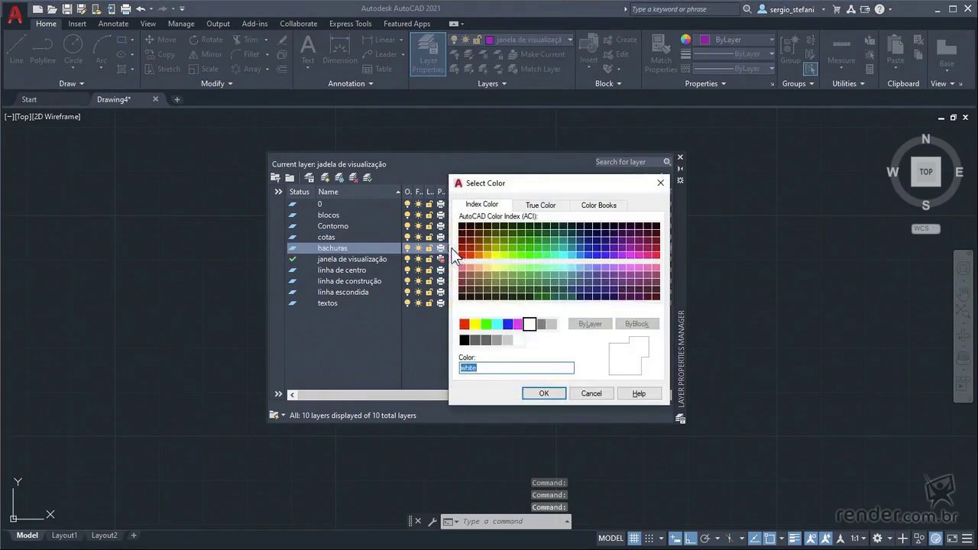
click(580, 254)
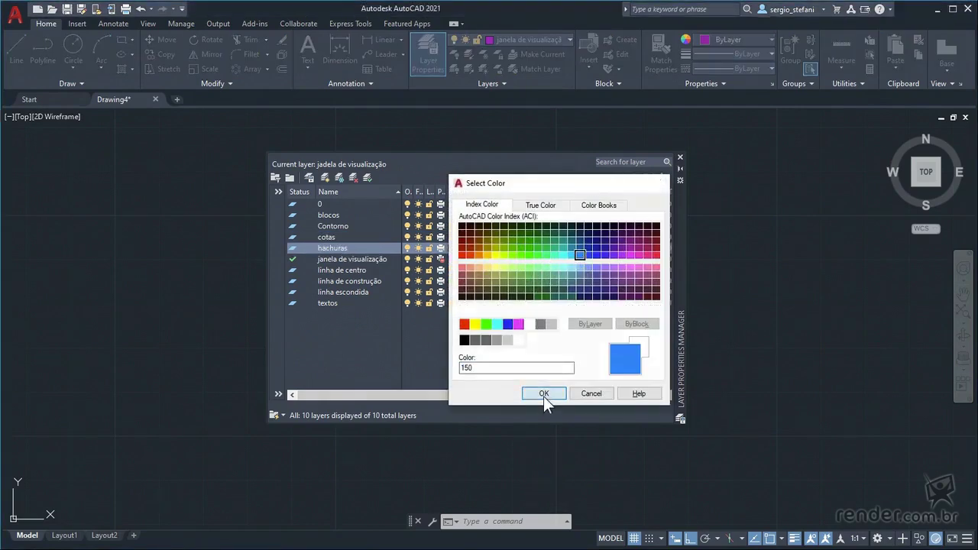
click(543, 393)
Make Contorno the current layer and close the Layer Properties Manager
click(338, 225)
double_click(337, 224)
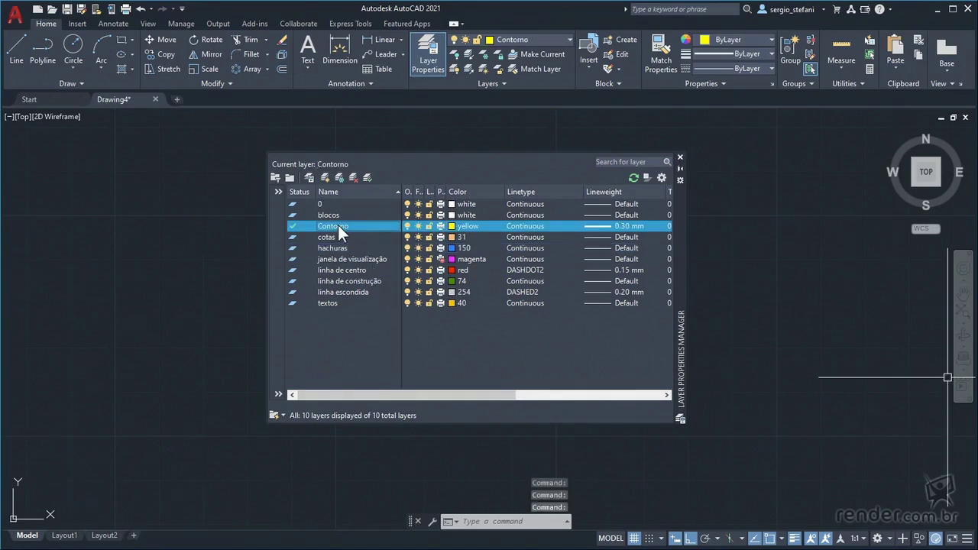
click(679, 155)
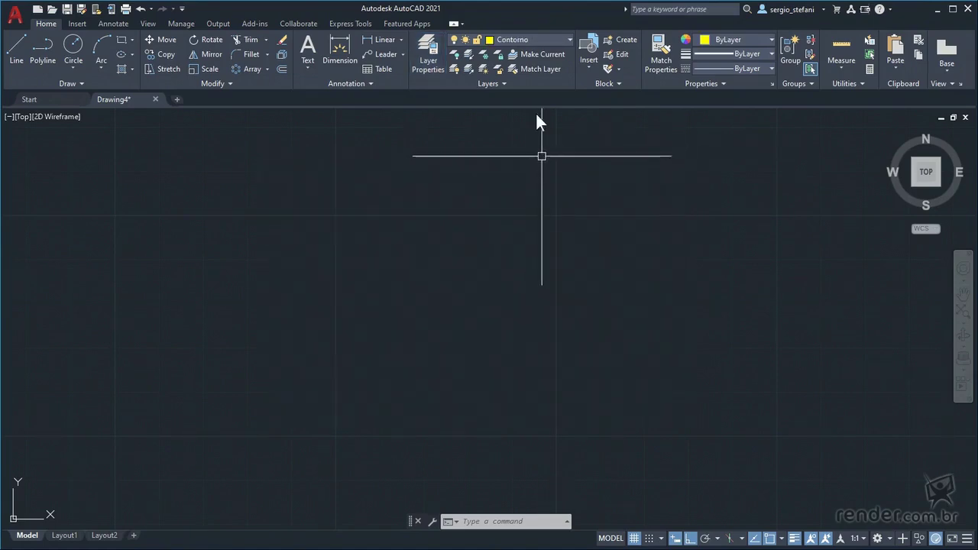
Save as a drawing template named 'Meu Arquivo Padrão ISO', replacing the existing .dwt file
click(21, 22)
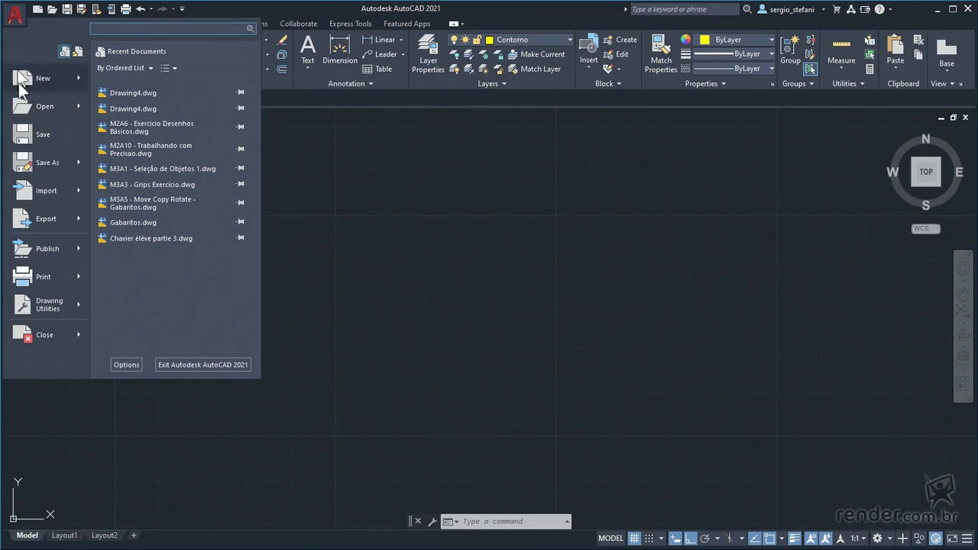
mouse_move(45, 161)
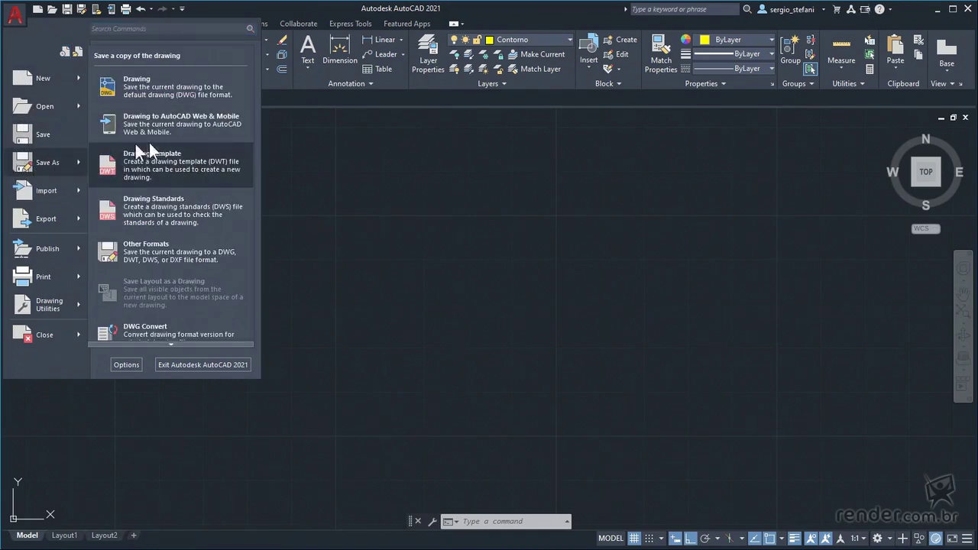
click(209, 163)
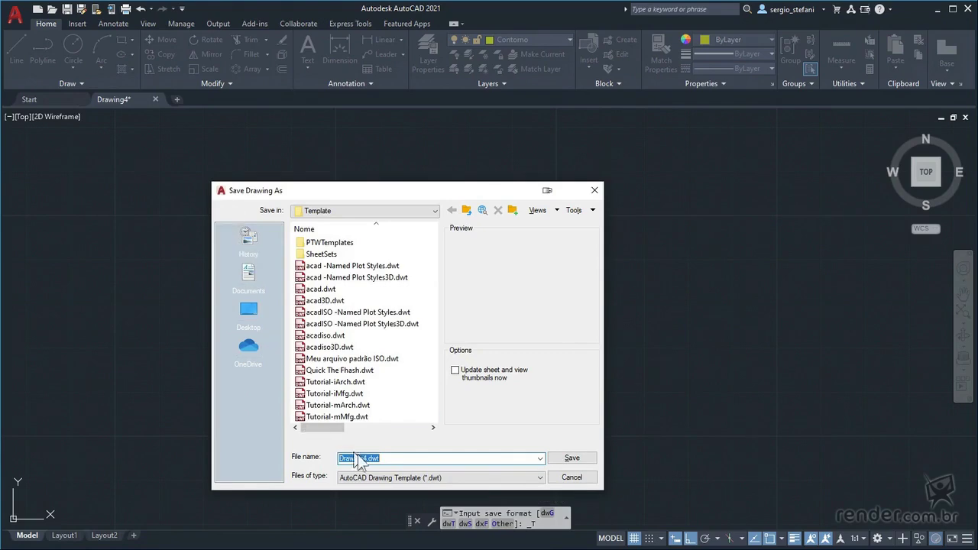
drag(368, 458, 313, 457)
text(Meu Arquivo )
text(Padrão IS)
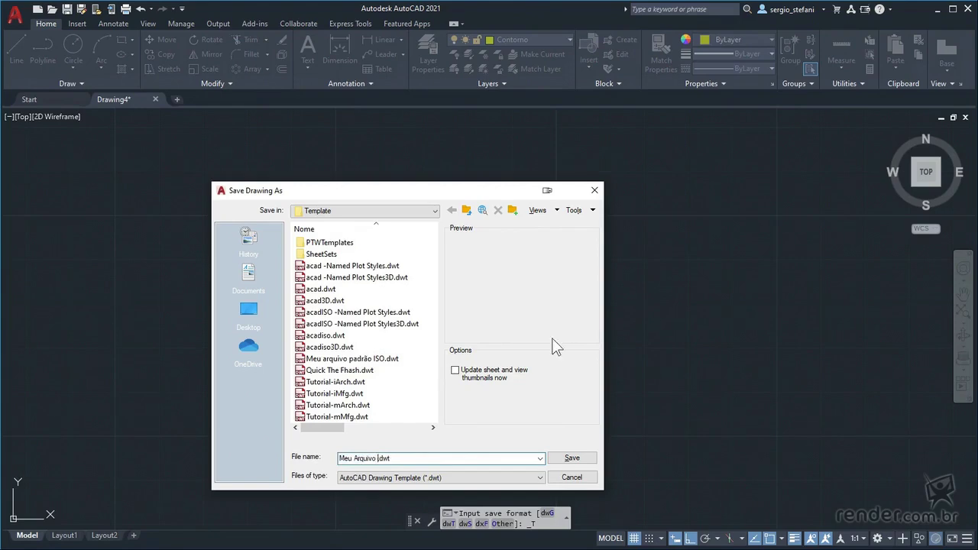
text(O)
click(576, 461)
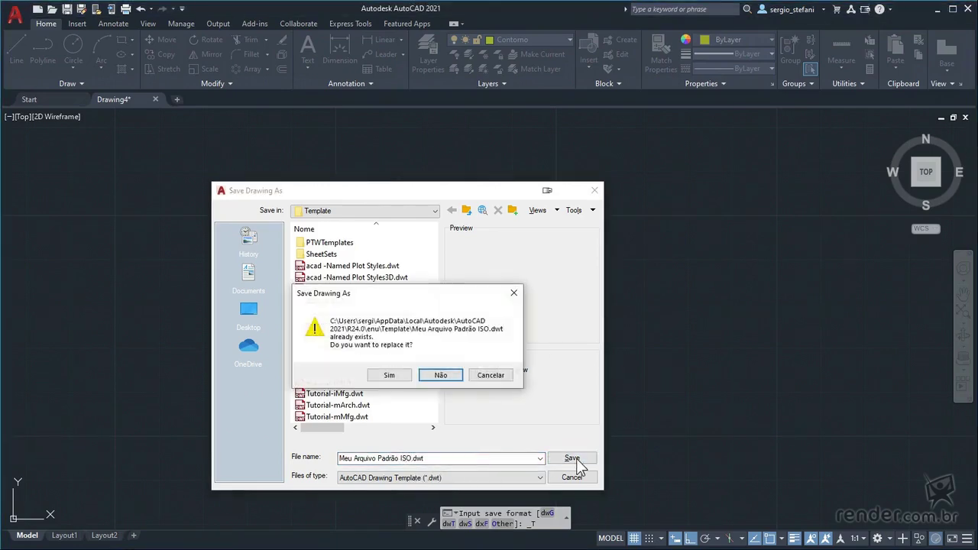
click(390, 379)
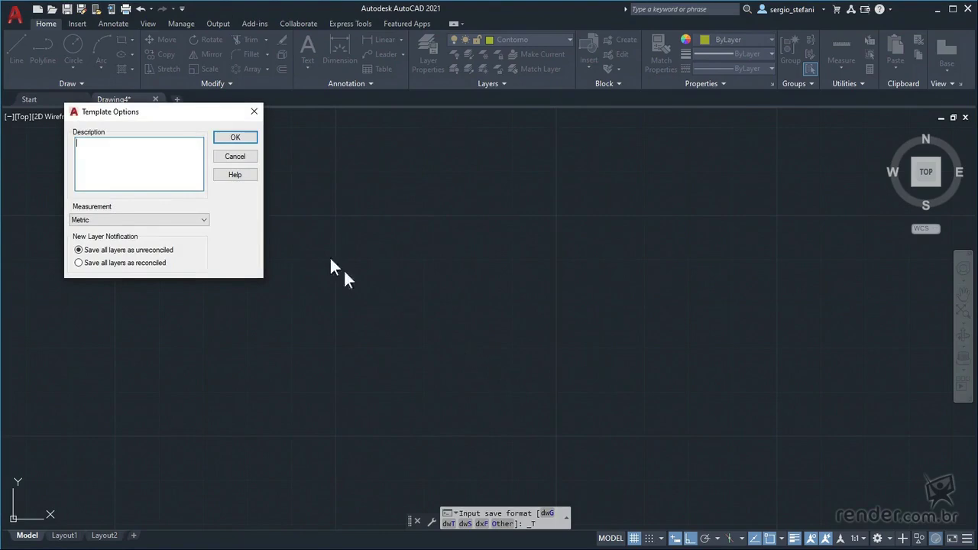
Accept the template options, then open a new drawing from Meu Arquivo Padrão ISO.dwt
click(235, 139)
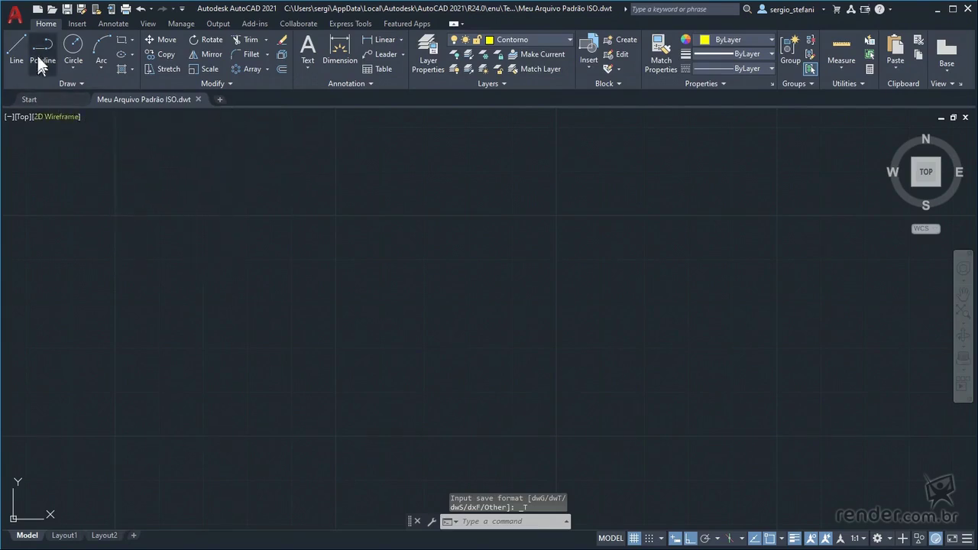
click(36, 10)
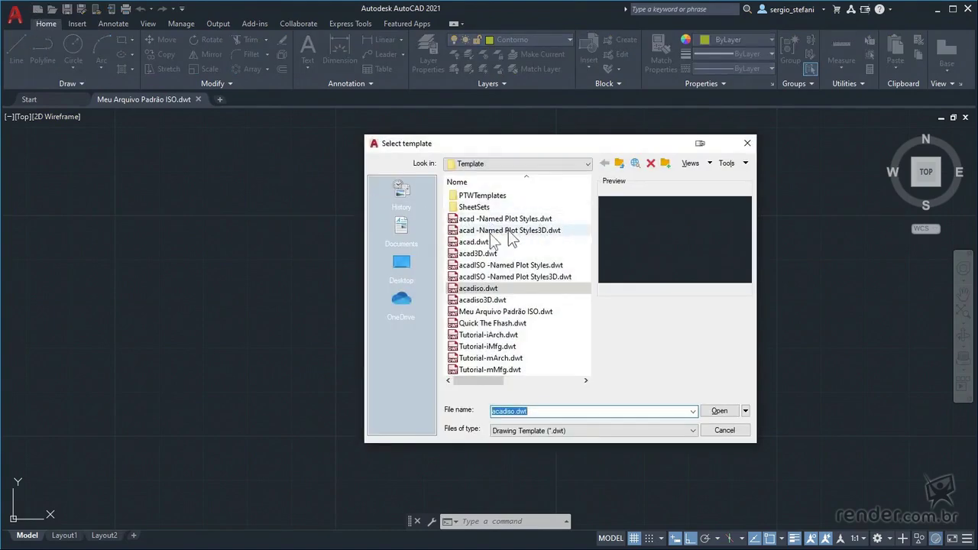
click(543, 314)
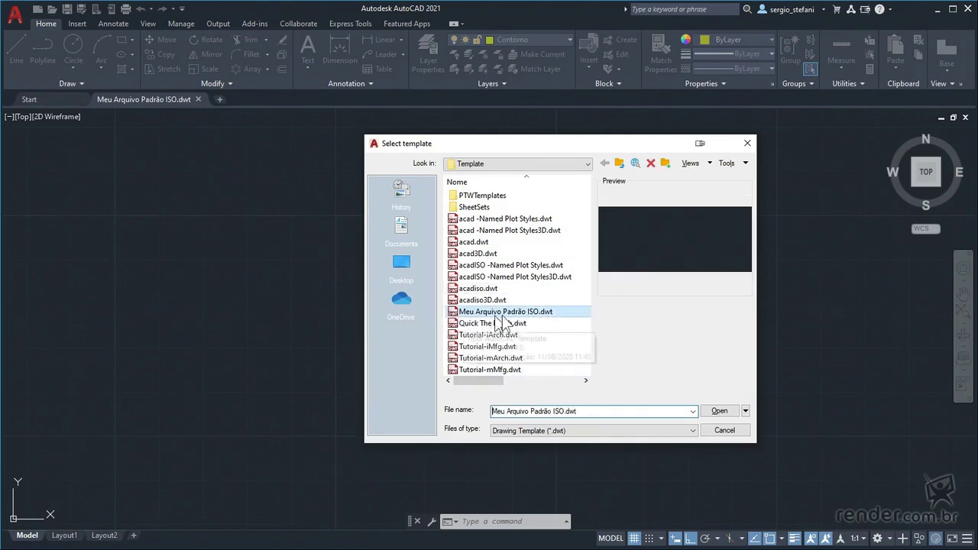
click(718, 410)
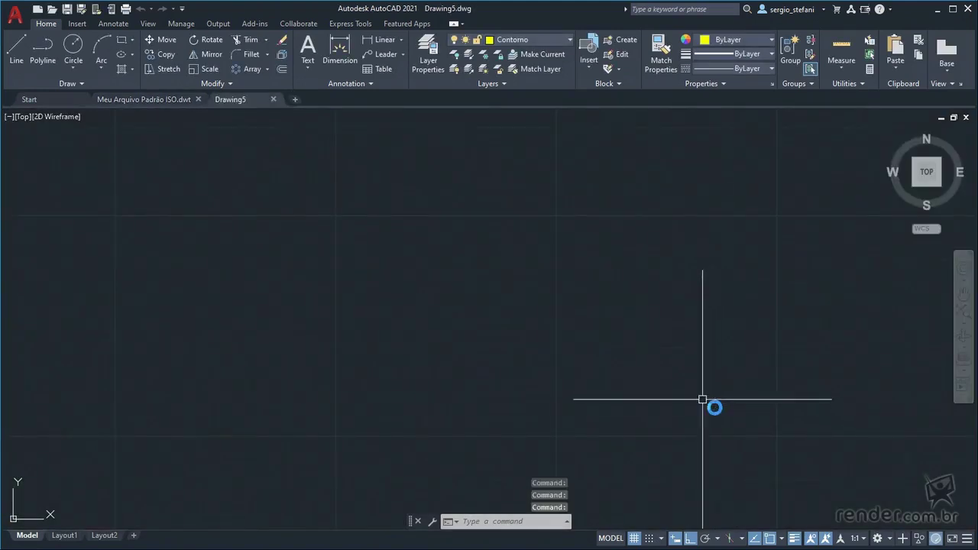
In Drawing5's Layer Properties Manager, recolour the cotas layer to index colour 21
click(533, 39)
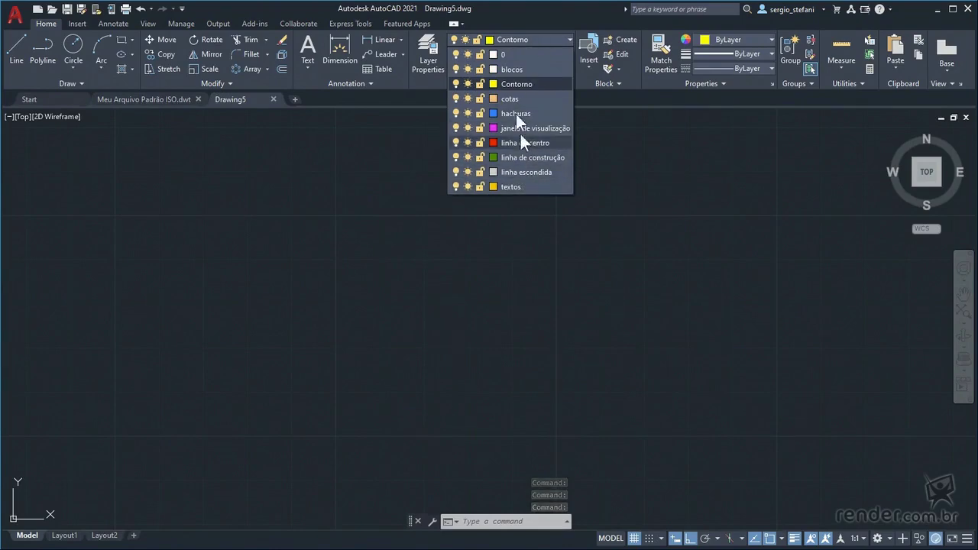
click(536, 39)
click(426, 62)
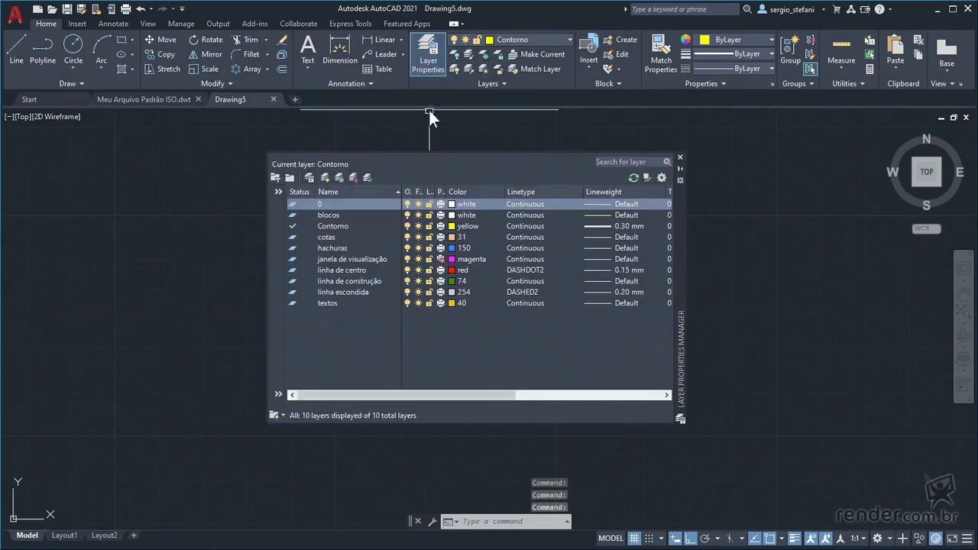
click(453, 237)
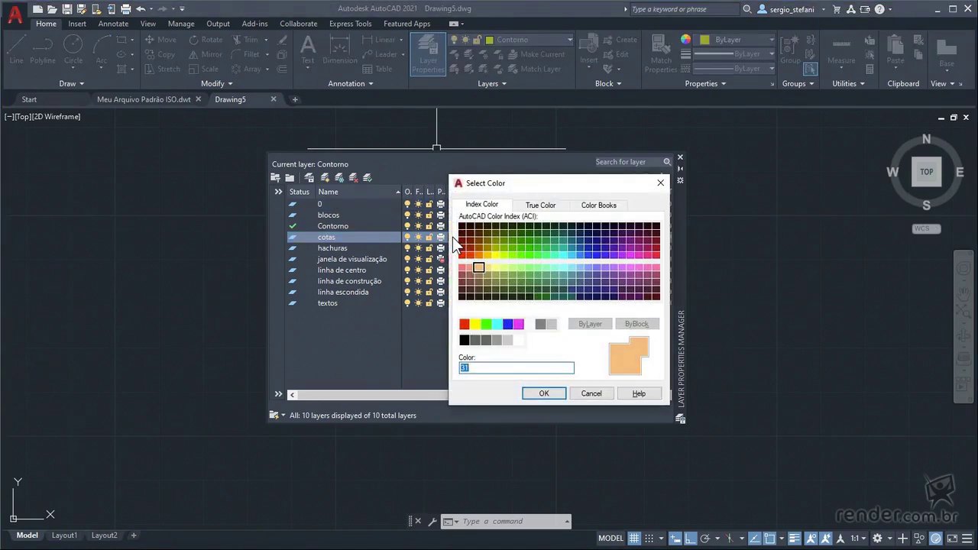
click(470, 268)
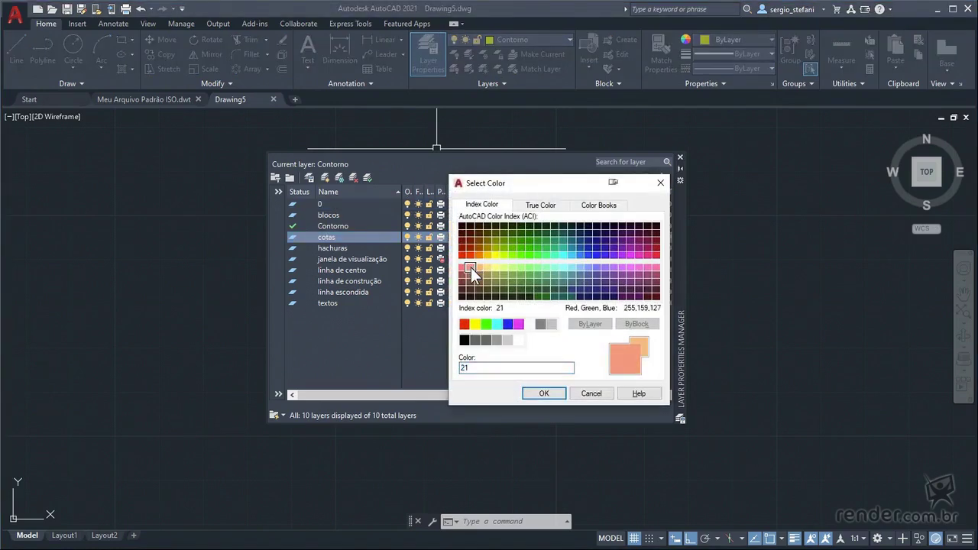
click(541, 394)
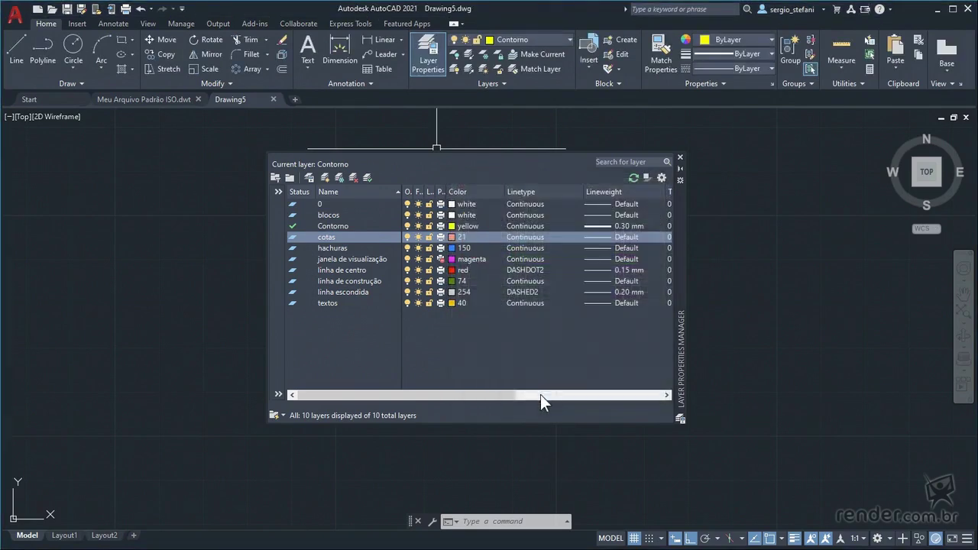
click(678, 159)
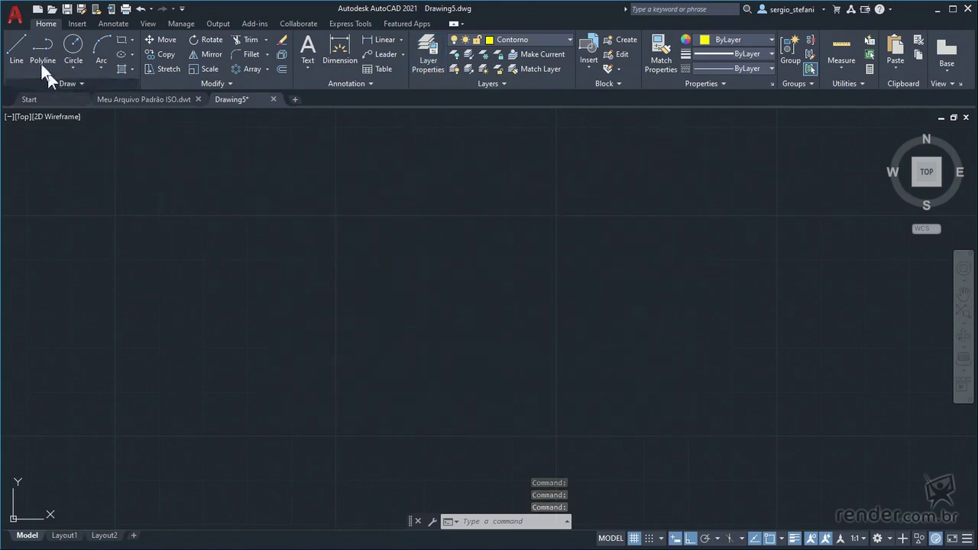
Save Drawing5 as a template over Meu Arquivo Padrão ISO.dwt, confirming the replacement
click(15, 14)
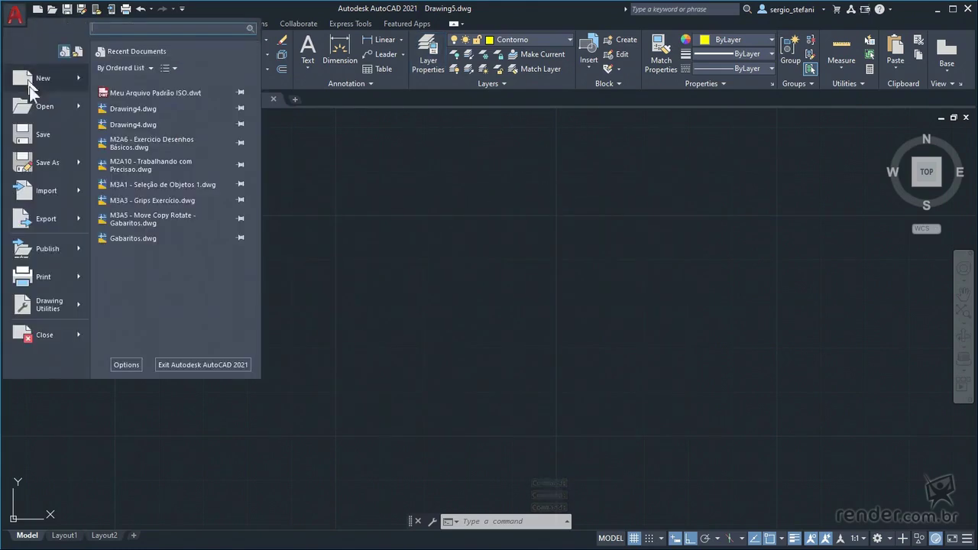
mouse_move(38, 166)
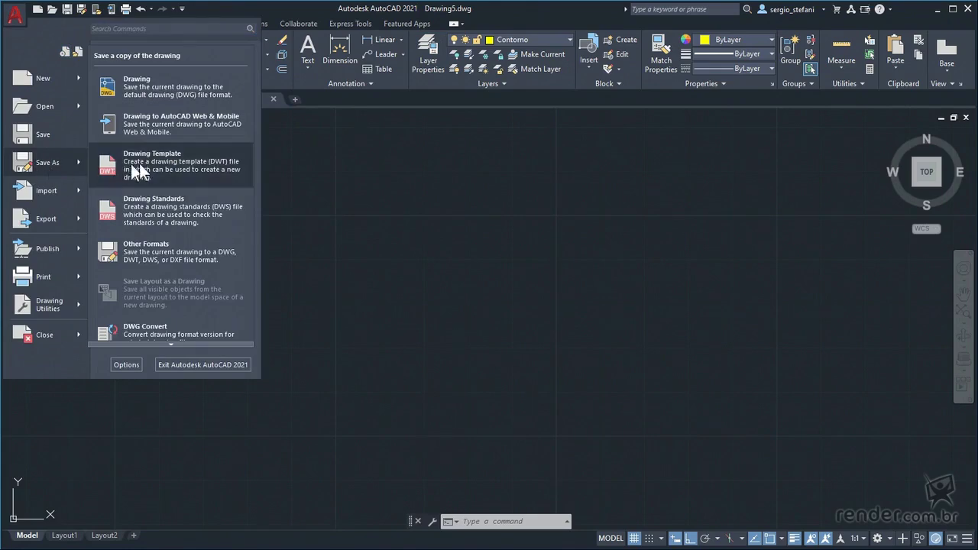
click(167, 162)
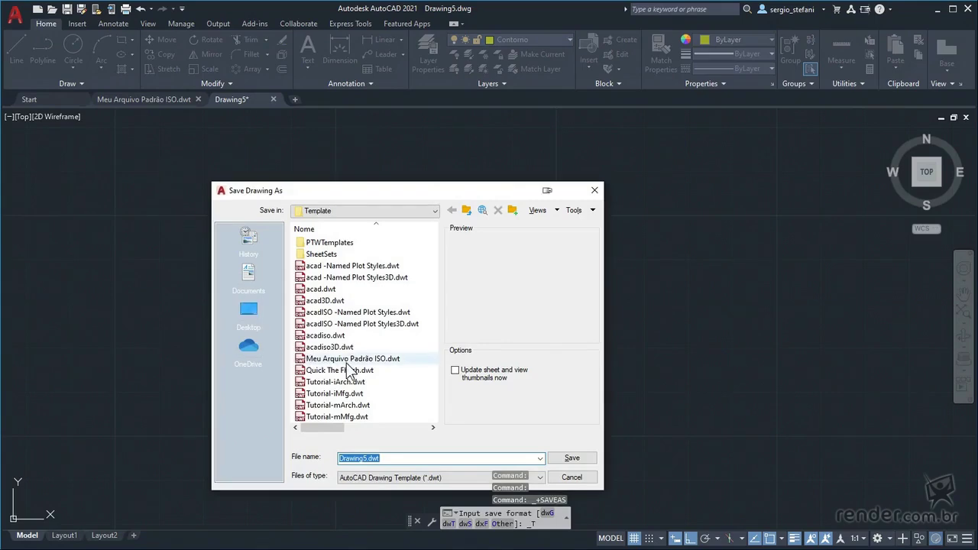
click(348, 360)
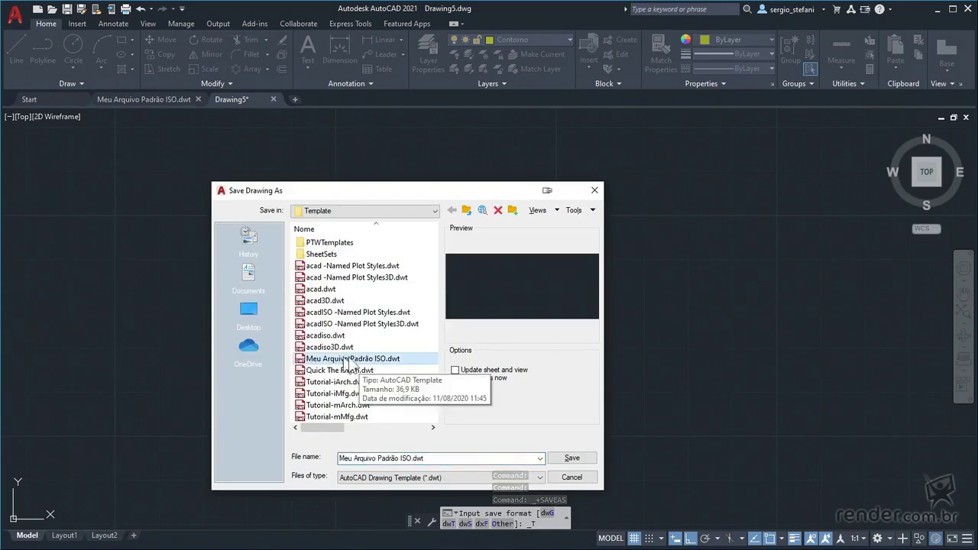
click(571, 458)
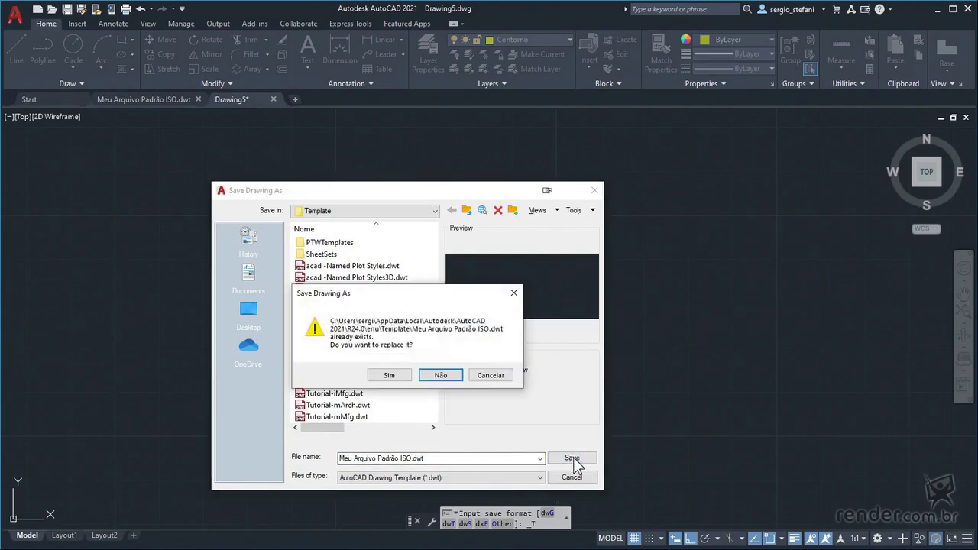
click(389, 376)
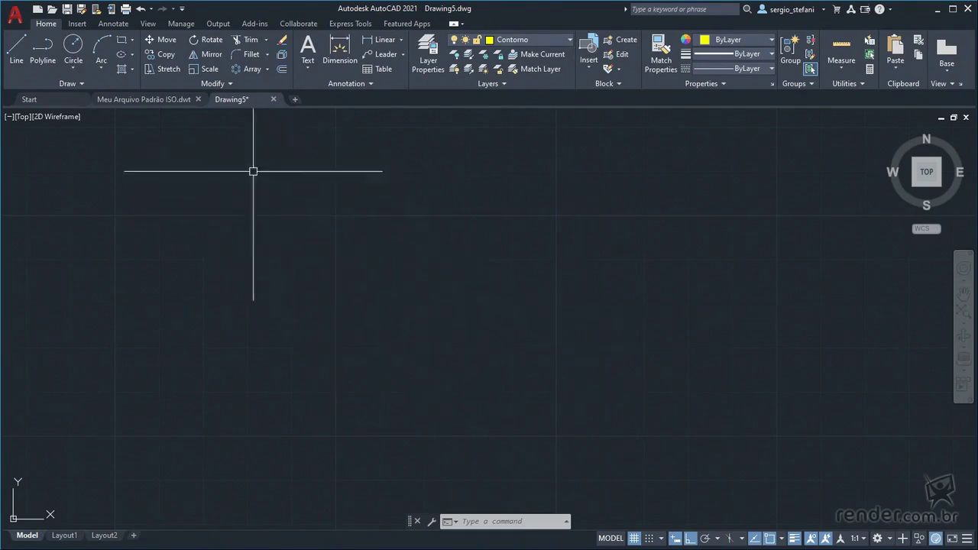
Close the template drawing, open Drawing6 from Meu Arquivo Padrão ISO.dwt, and check its layer list
click(197, 100)
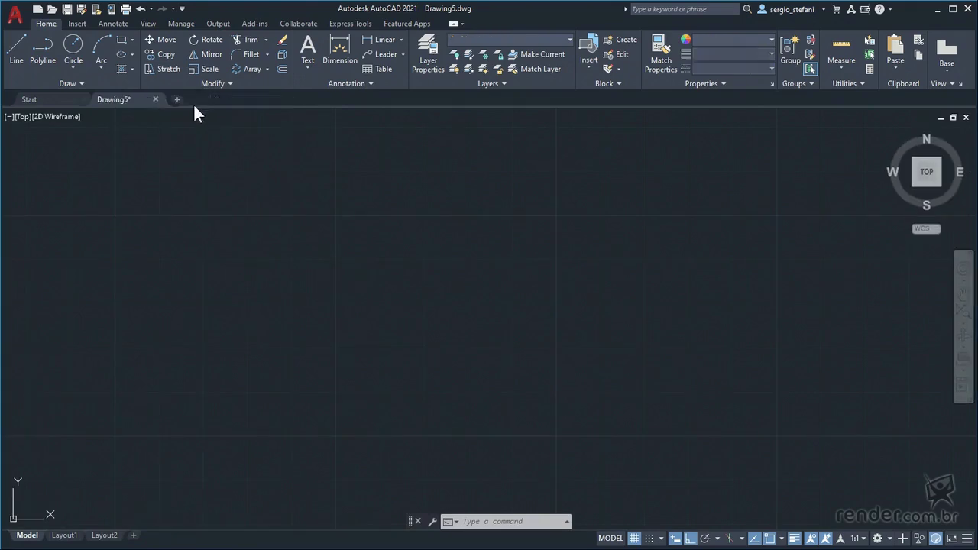
click(37, 9)
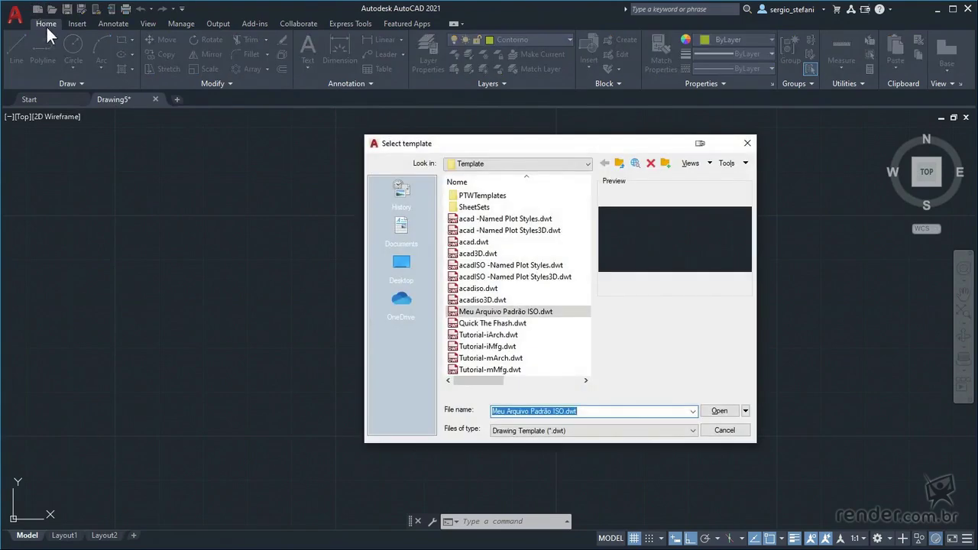
click(541, 311)
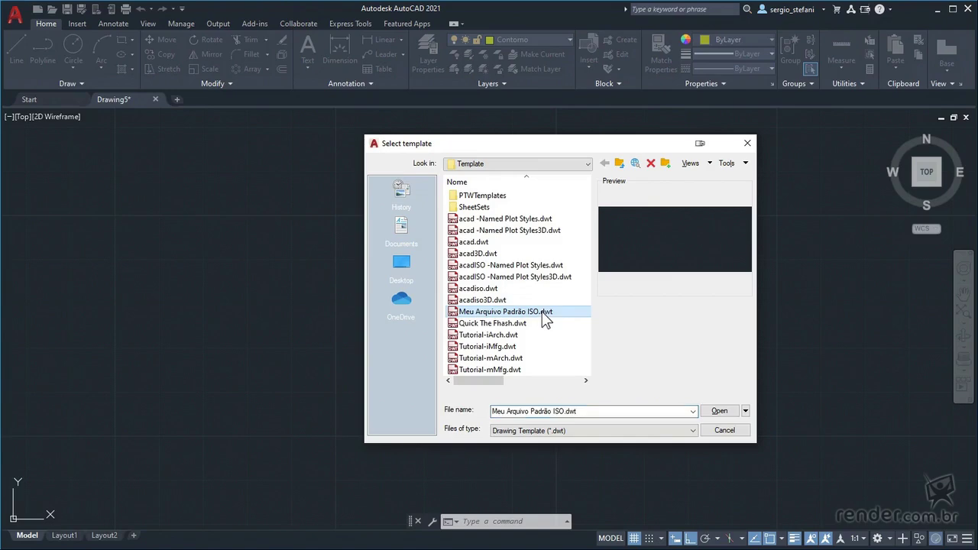
click(718, 410)
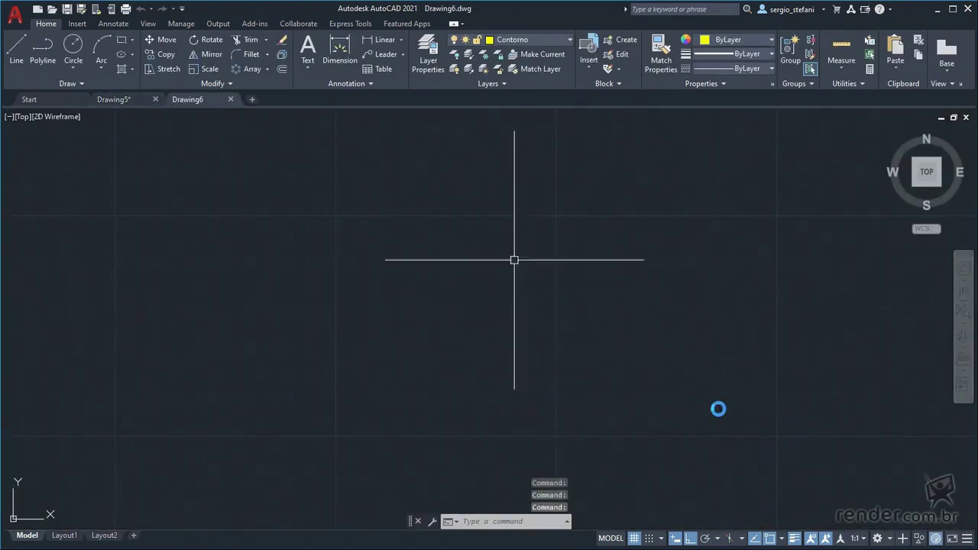
click(563, 38)
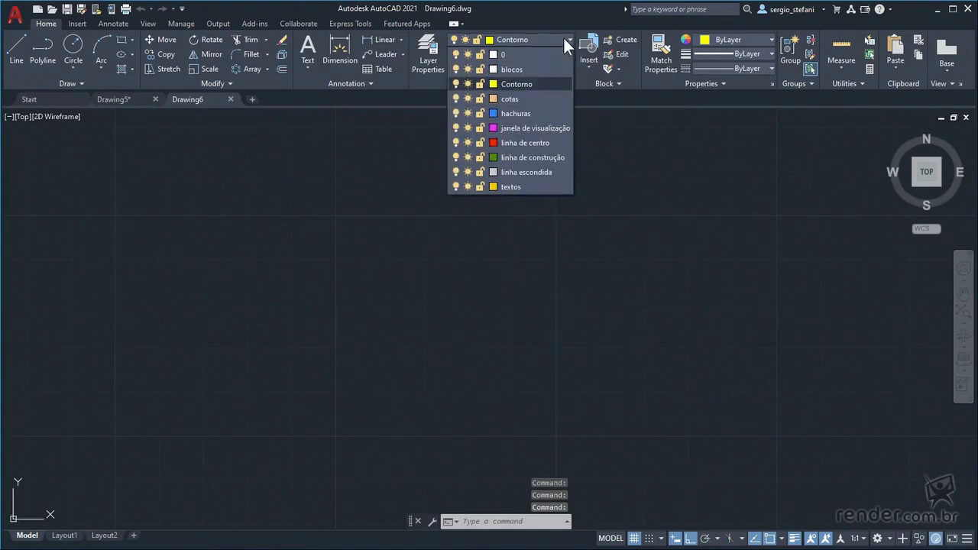